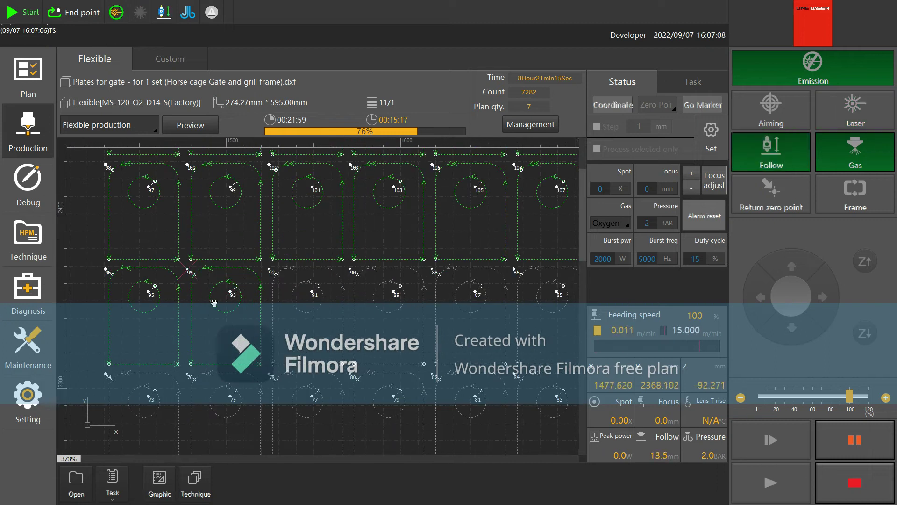
Check the custom machine status page, including self-lock and auxiliary cooling, while the gate plates cut.
{"action": "scroll", "coordinate": [243, 285], "scroll_direction": "down", "scroll_amount": 2}
{"action": "scroll", "coordinate": [263, 257], "scroll_direction": "down", "scroll_amount": 3}
{"action": "scroll", "coordinate": [263, 257], "scroll_direction": "down", "scroll_amount": 2}
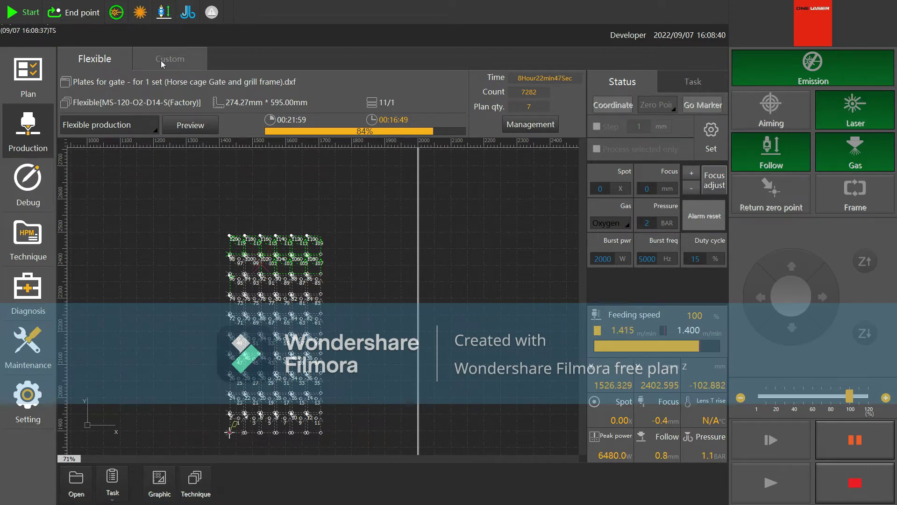
{"action": "left_click", "coordinate": [177, 61]}
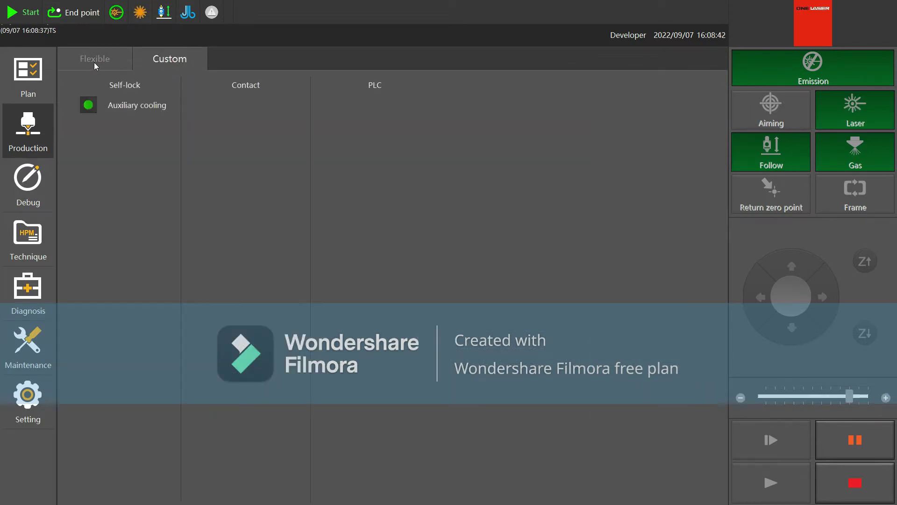
{"action": "left_click", "coordinate": [94, 63]}
{"action": "left_click", "coordinate": [163, 60]}
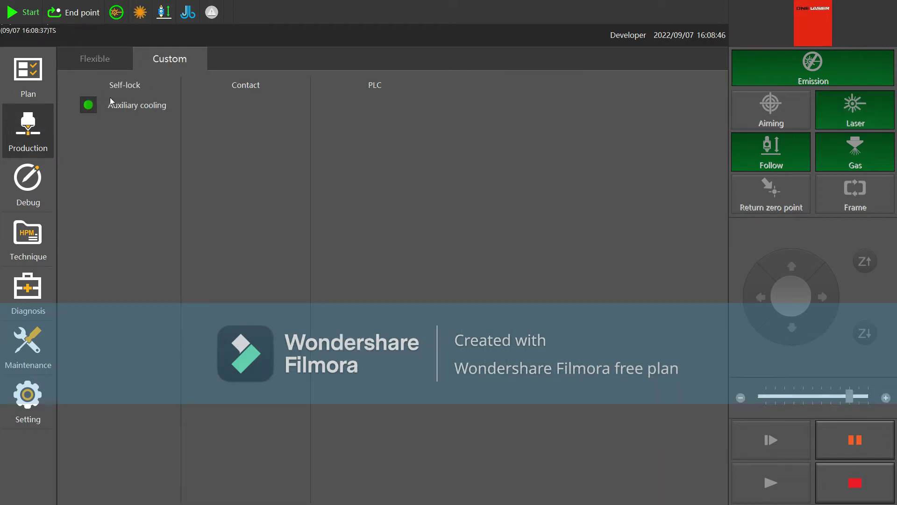
{"action": "left_click", "coordinate": [94, 60]}
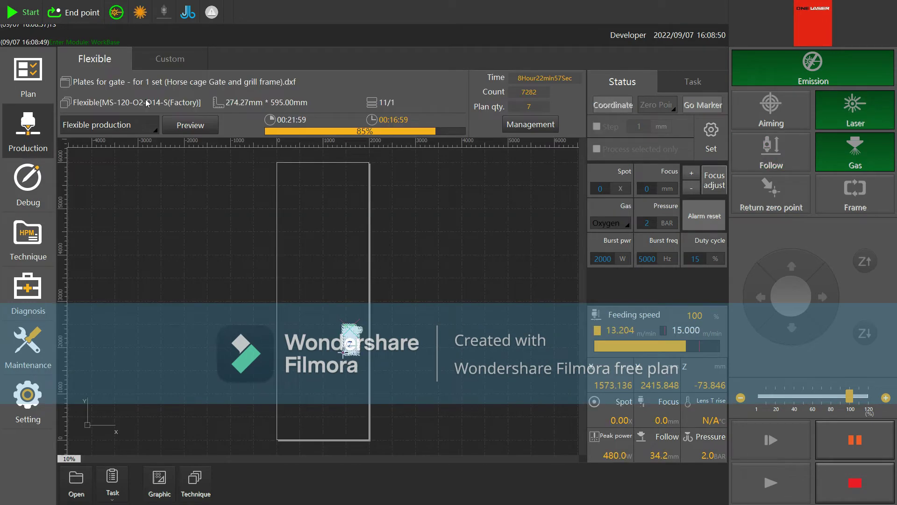
Watch the Plates for gate job reach 100% at 12/1, then delete the finished parts.
{"action": "scroll", "coordinate": [346, 336], "scroll_direction": "up", "scroll_amount": 3}
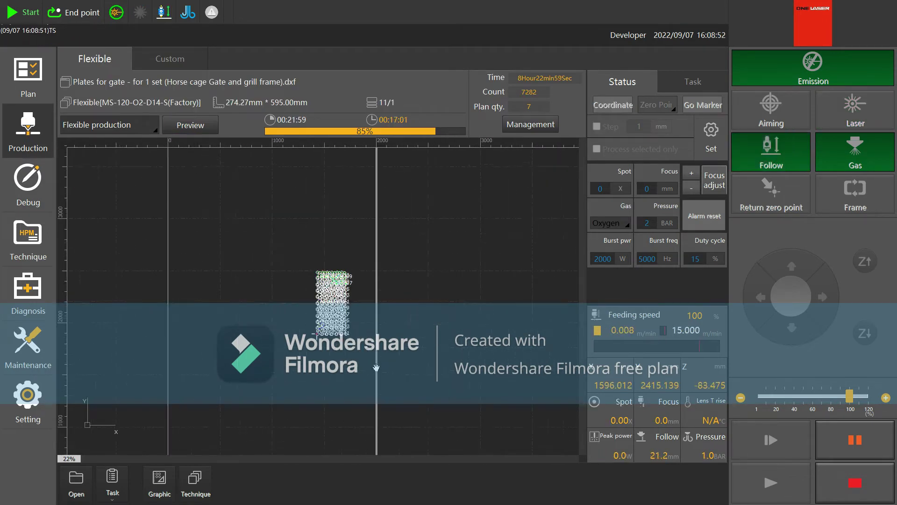
{"action": "scroll", "coordinate": [342, 350], "scroll_direction": "up", "scroll_amount": 2}
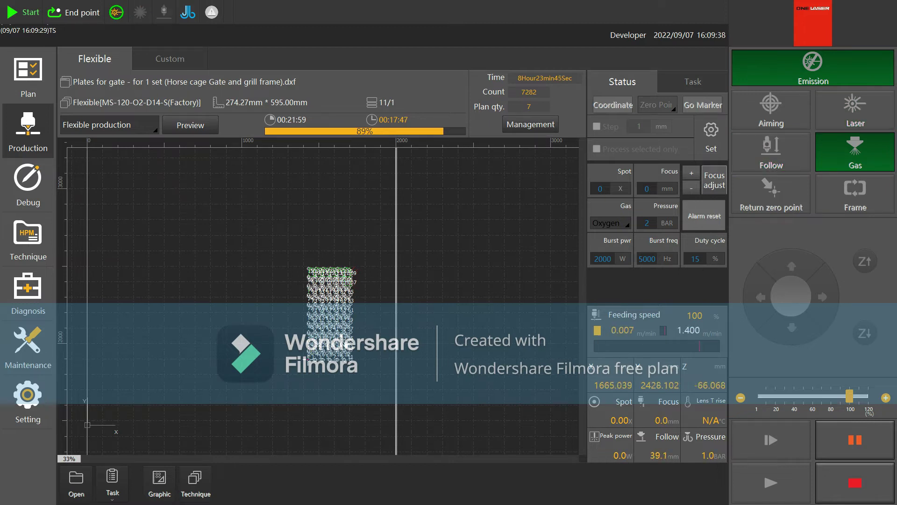
{"action": "scroll", "coordinate": [330, 284], "scroll_direction": "up", "scroll_amount": 5}
{"action": "scroll", "coordinate": [384, 315], "scroll_direction": "up", "scroll_amount": 3}
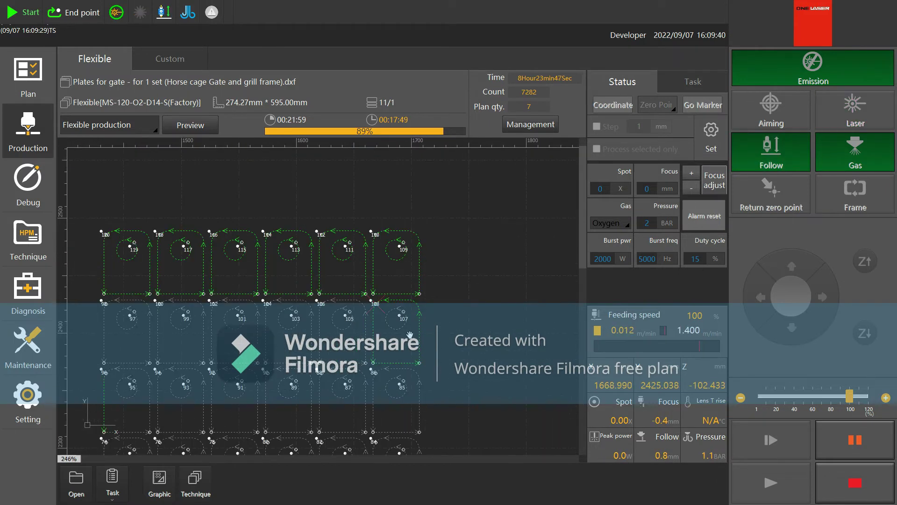
{"action": "scroll", "coordinate": [331, 313], "scroll_direction": "up", "scroll_amount": 1}
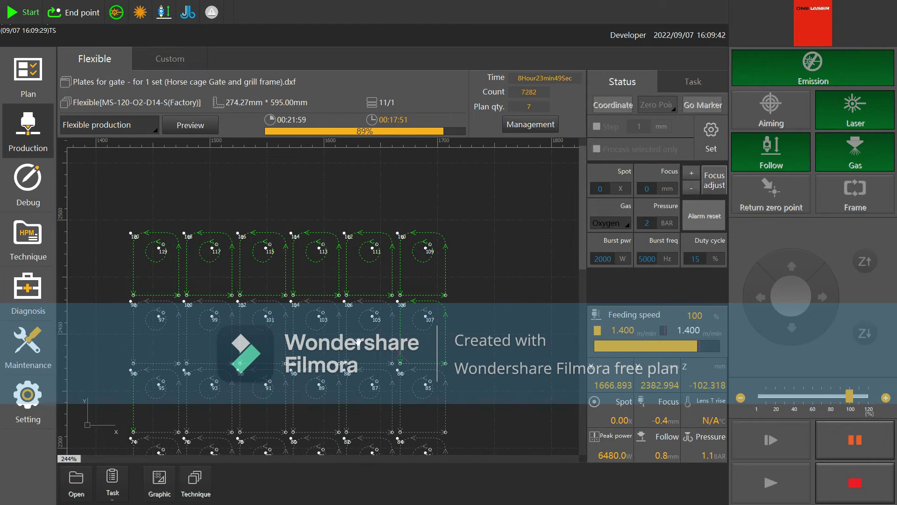
{"action": "scroll", "coordinate": [354, 262], "scroll_direction": "down", "scroll_amount": 2}
{"action": "scroll", "coordinate": [353, 261], "scroll_direction": "down", "scroll_amount": 1}
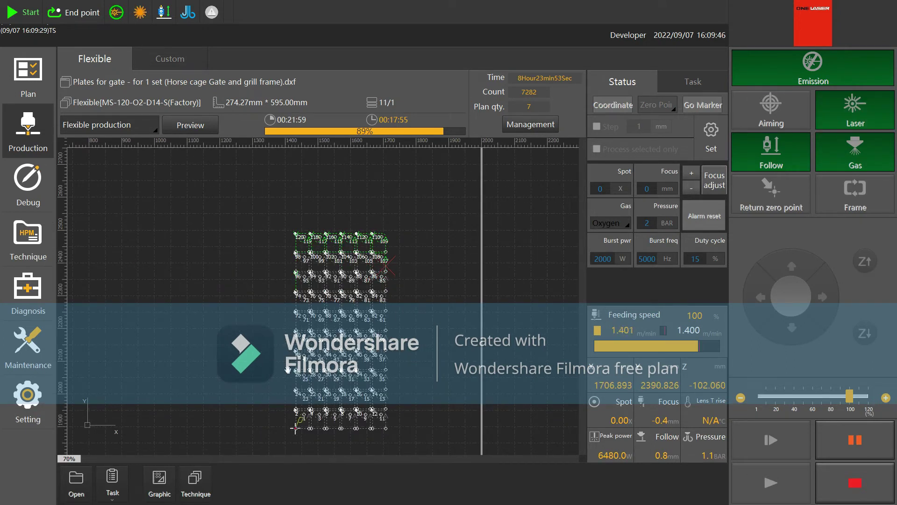
{"action": "scroll", "coordinate": [287, 369], "scroll_direction": "up", "scroll_amount": 2}
{"action": "scroll", "coordinate": [307, 424], "scroll_direction": "down", "scroll_amount": 3}
{"action": "scroll", "coordinate": [321, 306], "scroll_direction": "up", "scroll_amount": 3}
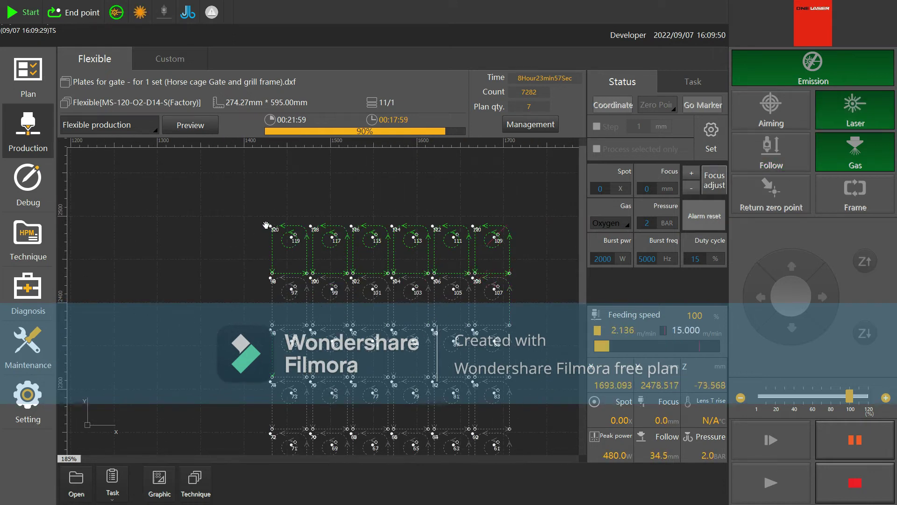
{"action": "scroll", "coordinate": [291, 249], "scroll_direction": "down", "scroll_amount": 1}
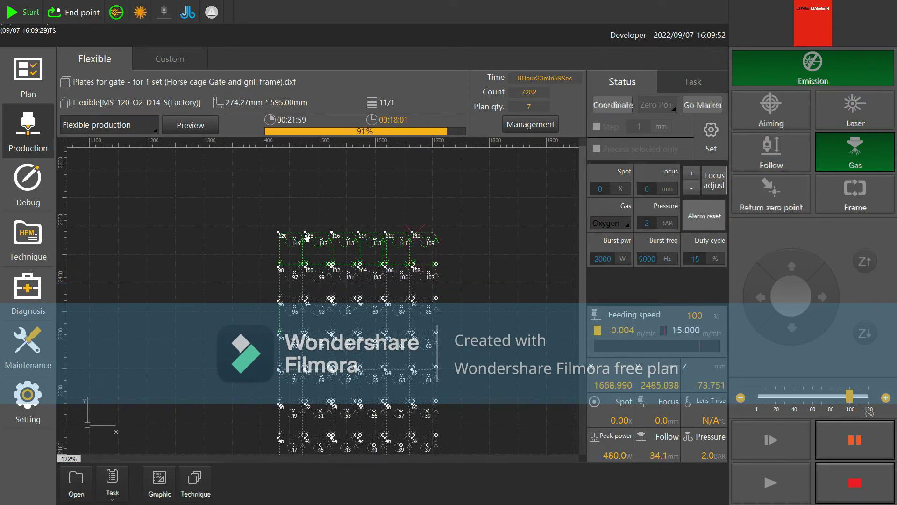
{"action": "left_click_drag", "start_coordinate": [455, 242], "coordinate": [364, 263]}
{"action": "scroll", "coordinate": [364, 263], "scroll_direction": "up", "scroll_amount": 2}
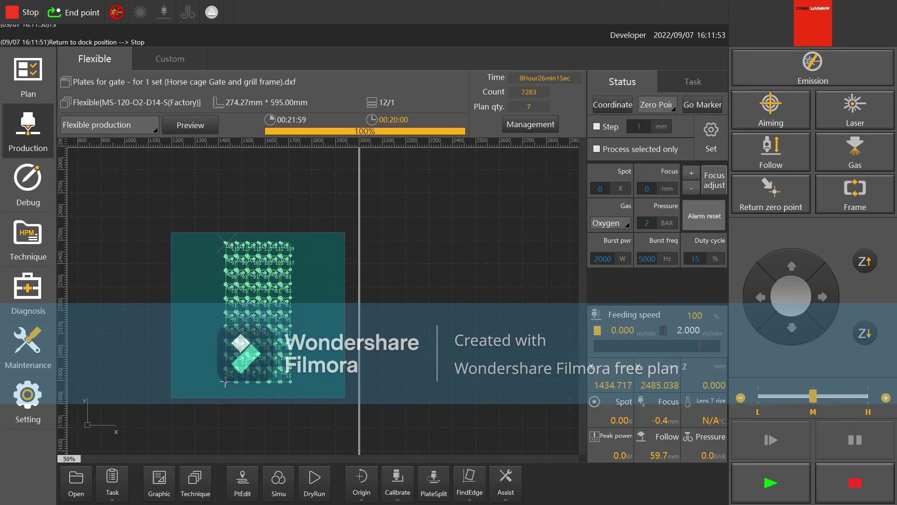
{"action": "key", "text": "Delete"}
Import FOR SHADE-2 - Horse cage Grill frame - 03-09-2022.dxf from the disk's 5-Sep-2022 folder.
{"action": "left_click", "coordinate": [75, 481]}
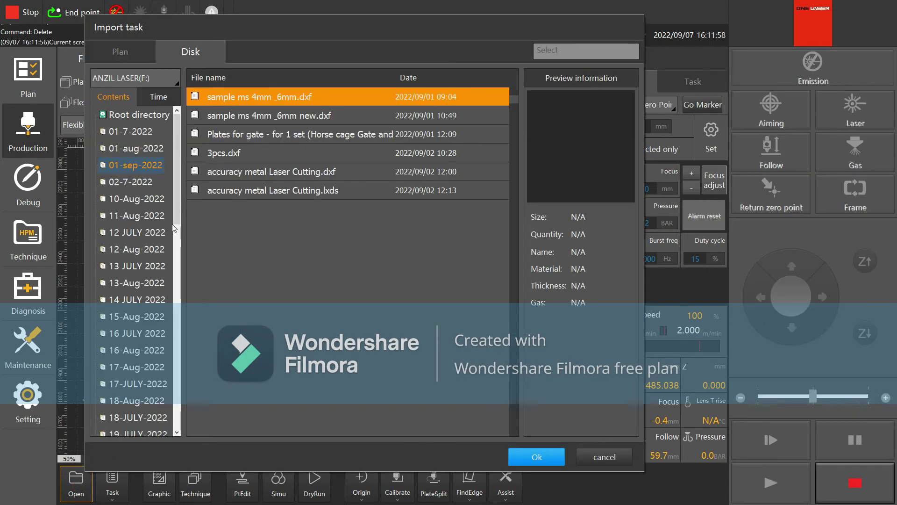
{"action": "left_click", "coordinate": [162, 348]}
{"action": "scroll", "coordinate": [138, 327], "scroll_direction": "down", "scroll_amount": 10}
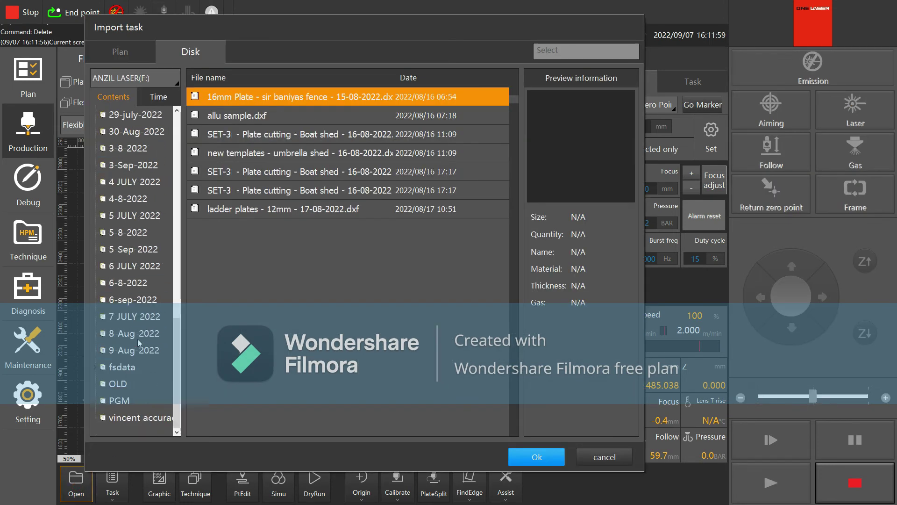
{"action": "left_click", "coordinate": [121, 251]}
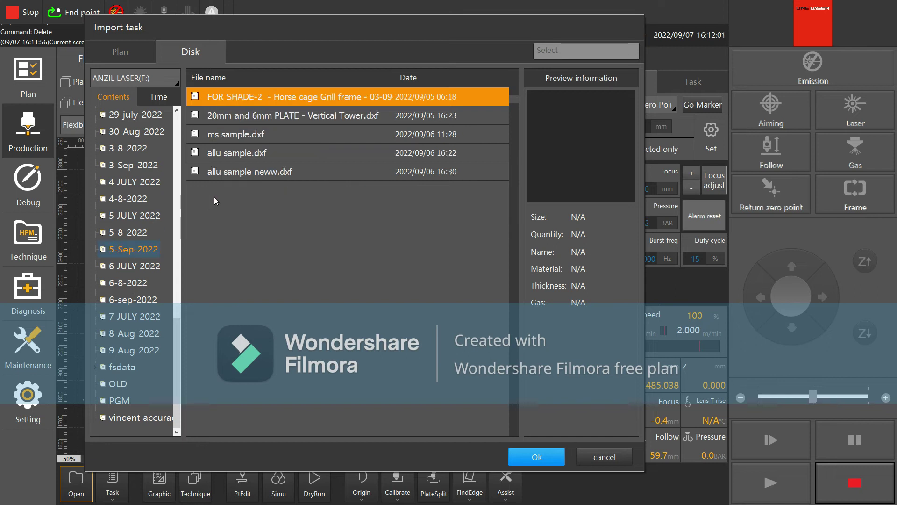
{"action": "left_click", "coordinate": [291, 117]}
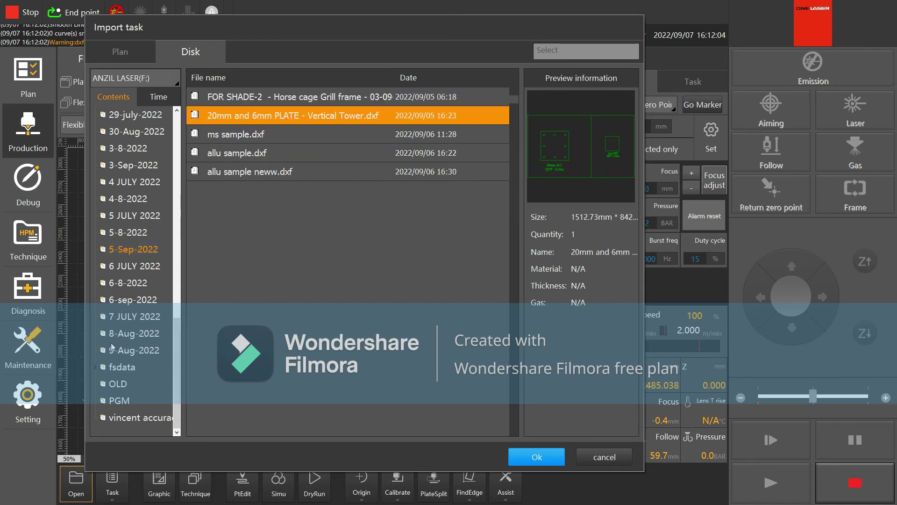
{"action": "left_click", "coordinate": [127, 301]}
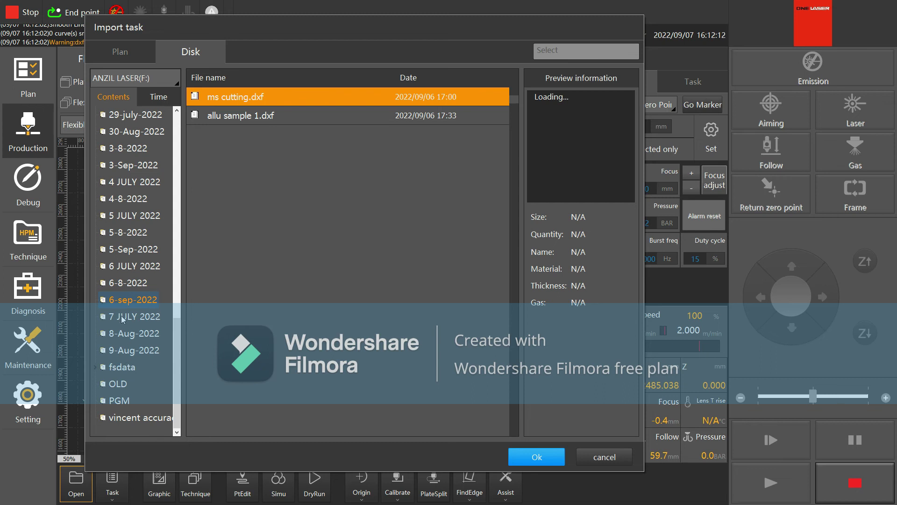
{"action": "left_click", "coordinate": [125, 300]}
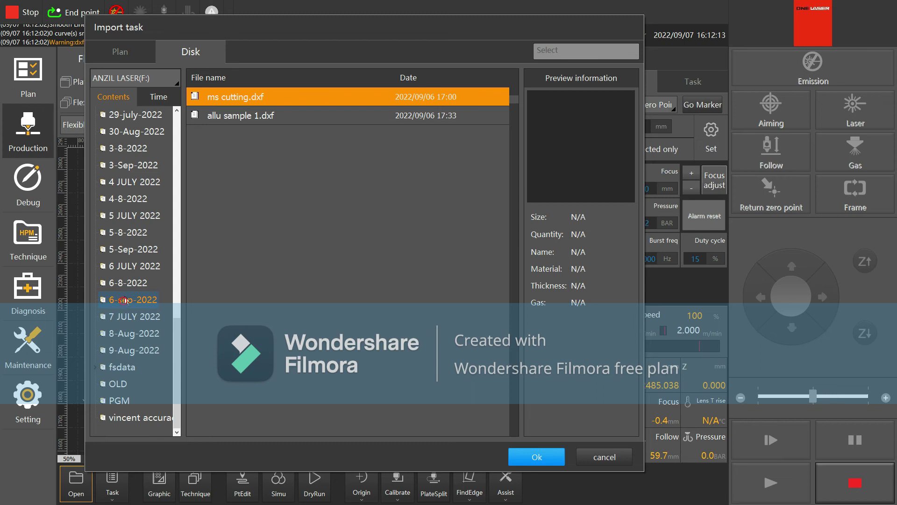
{"action": "left_click", "coordinate": [236, 115]}
{"action": "left_click", "coordinate": [127, 249]}
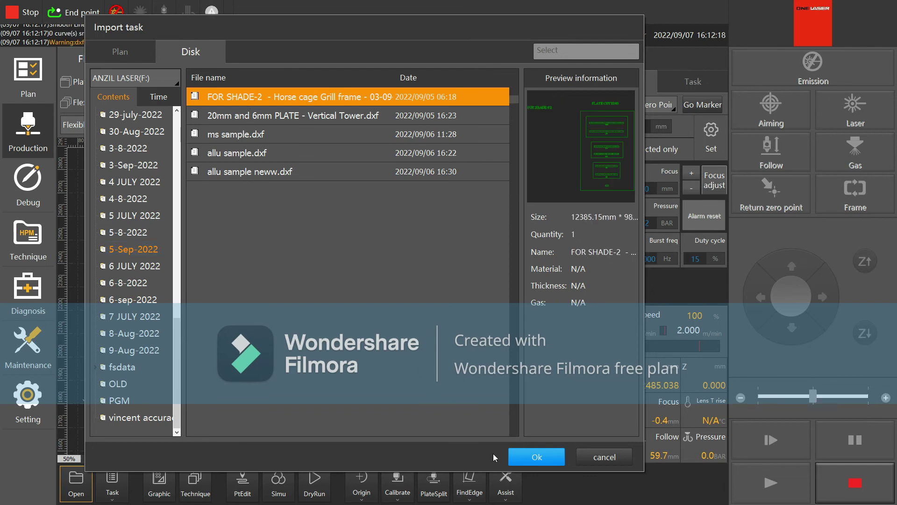
{"action": "left_click", "coordinate": [537, 457]}
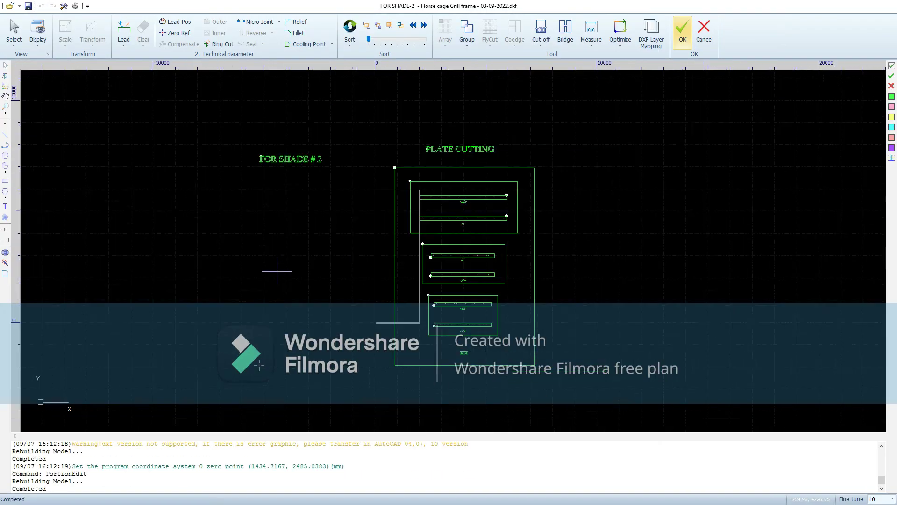
Delete the two text labels and the outer boxes around the parts.
{"action": "scroll", "coordinate": [277, 270], "scroll_direction": "down", "scroll_amount": 2}
{"action": "scroll", "coordinate": [403, 191], "scroll_direction": "up", "scroll_amount": 3}
{"action": "left_click_drag", "start_coordinate": [452, 204], "coordinate": [121, 146]}
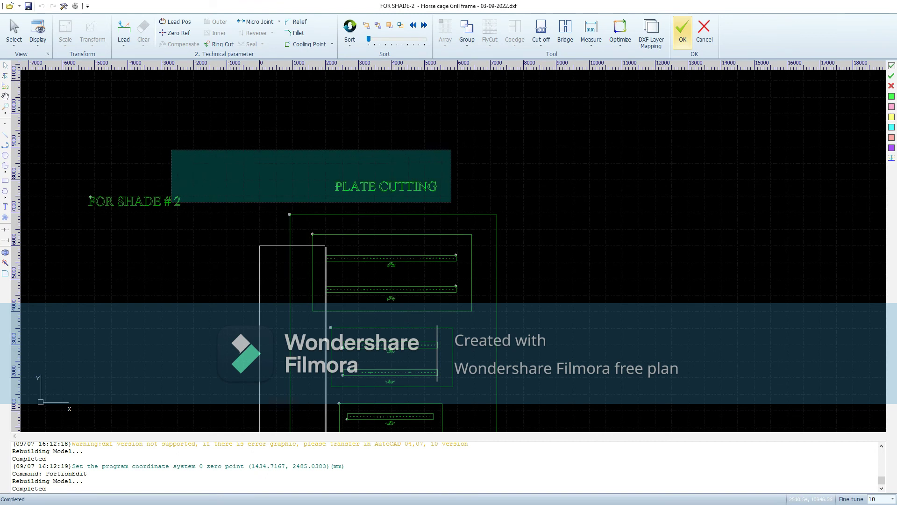
{"action": "key", "text": "Delete"}
{"action": "left_click_drag", "start_coordinate": [375, 237], "coordinate": [300, 164]}
{"action": "key", "text": "Delete"}
Delete the two top lines and the upper grill bar.
{"action": "scroll", "coordinate": [392, 249], "scroll_direction": "down", "scroll_amount": 3}
{"action": "left_click_drag", "start_coordinate": [422, 266], "coordinate": [264, 181]}
{"action": "key", "text": "Delete"}
{"action": "scroll", "coordinate": [398, 285], "scroll_direction": "up", "scroll_amount": 4}
{"action": "left_click_drag", "start_coordinate": [446, 327], "coordinate": [321, 233]}
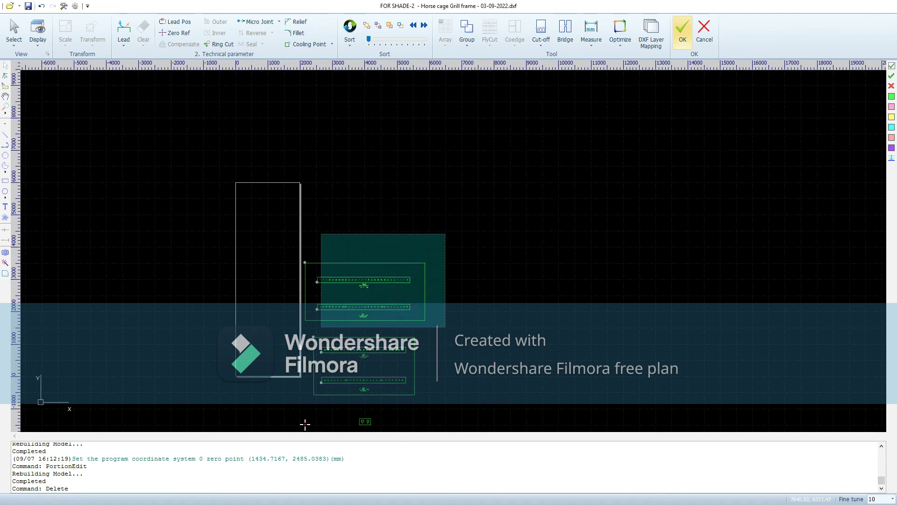
{"action": "scroll", "coordinate": [344, 284], "scroll_direction": "up", "scroll_amount": 7}
{"action": "scroll", "coordinate": [344, 284], "scroll_direction": "up", "scroll_amount": 5}
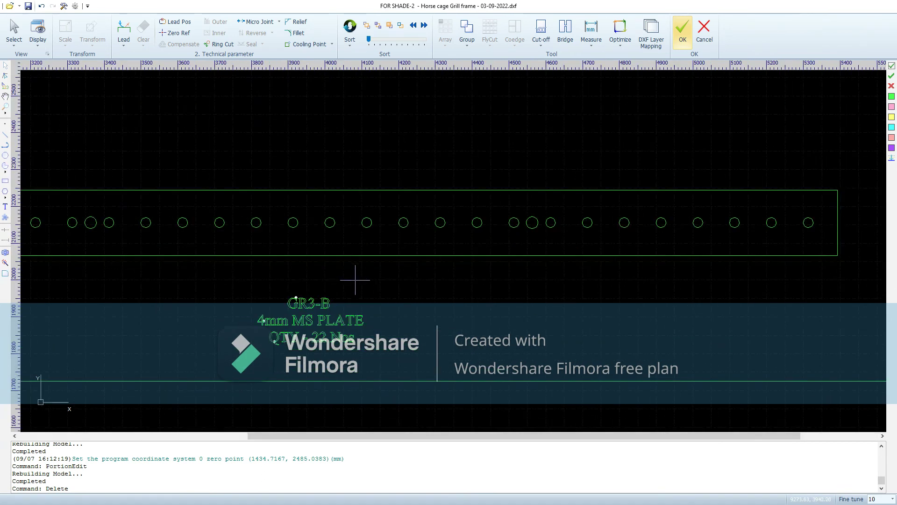
{"action": "scroll", "coordinate": [355, 280], "scroll_direction": "down", "scroll_amount": 4}
{"action": "scroll", "coordinate": [339, 290], "scroll_direction": "down", "scroll_amount": 4}
{"action": "left_click_drag", "start_coordinate": [459, 237], "coordinate": [216, 134]}
{"action": "key", "text": "Delete"}
Move the lower hole-lined grill strip beside the sheet outline and select it.
{"action": "scroll", "coordinate": [318, 406], "scroll_direction": "up", "scroll_amount": 3}
{"action": "scroll", "coordinate": [346, 355], "scroll_direction": "up", "scroll_amount": 2}
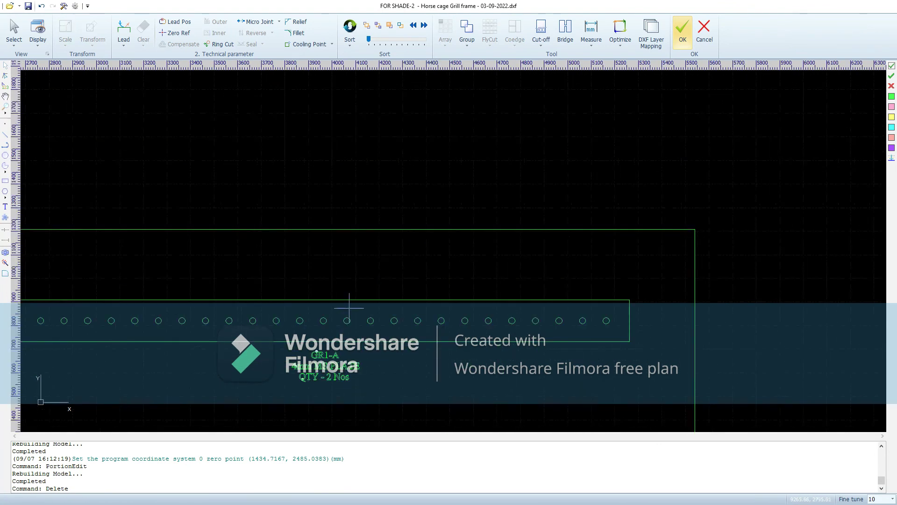
{"action": "scroll", "coordinate": [347, 290], "scroll_direction": "down", "scroll_amount": 4}
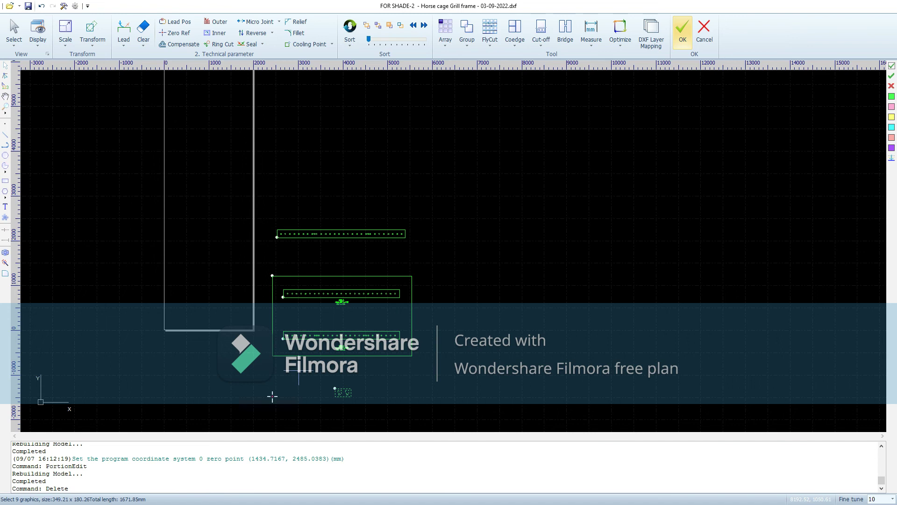
{"action": "left_click_drag", "start_coordinate": [219, 277], "coordinate": [467, 379]}
{"action": "scroll", "coordinate": [253, 333], "scroll_direction": "down", "scroll_amount": 2}
{"action": "left_click_drag", "start_coordinate": [268, 332], "coordinate": [295, 173]}
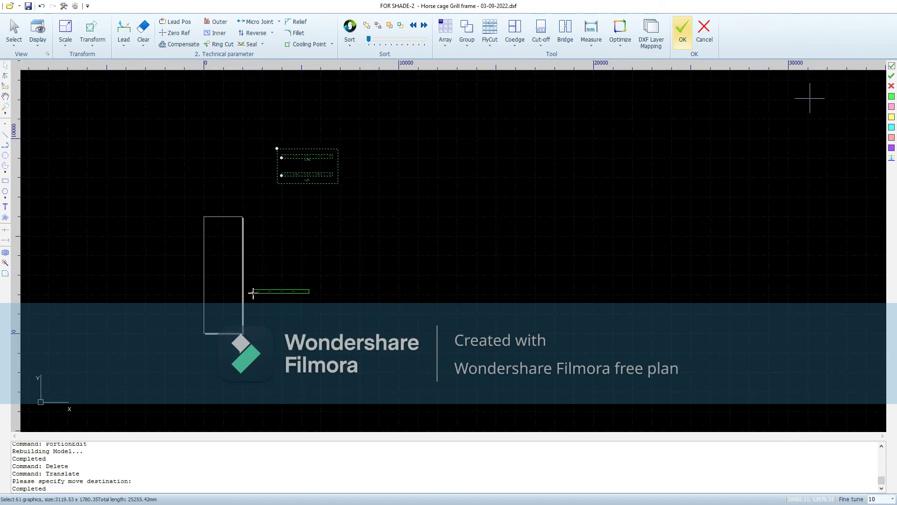
{"action": "scroll", "coordinate": [253, 292], "scroll_direction": "up", "scroll_amount": 3}
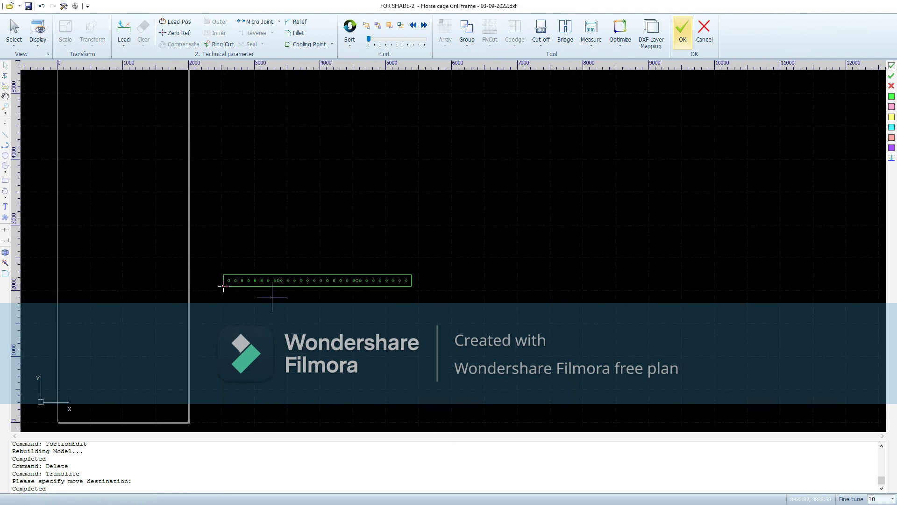
{"action": "left_click_drag", "start_coordinate": [492, 320], "coordinate": [167, 233]}
Rotate the grill strip 90° counter-clockwise to vertical and apply lead lines.
{"action": "left_click", "coordinate": [92, 33]}
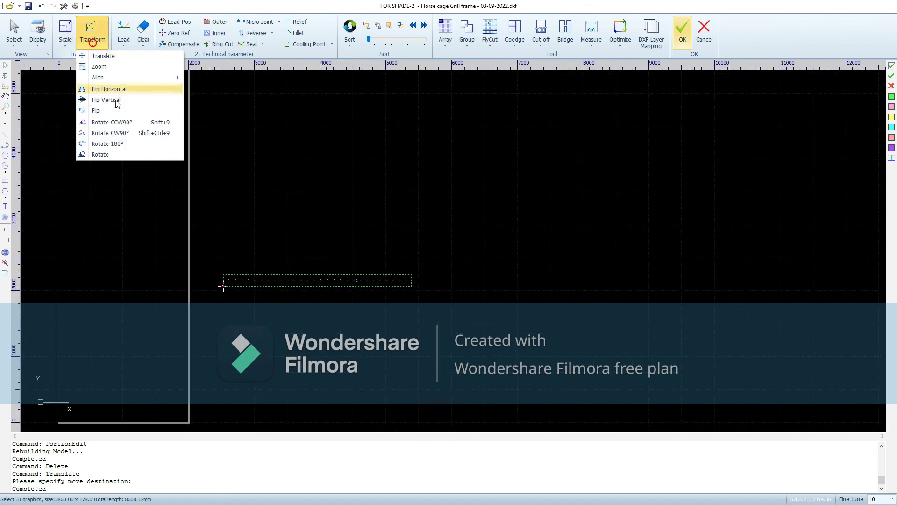
{"action": "left_click", "coordinate": [122, 124]}
{"action": "left_click", "coordinate": [124, 31]}
{"action": "left_click", "coordinate": [405, 384]}
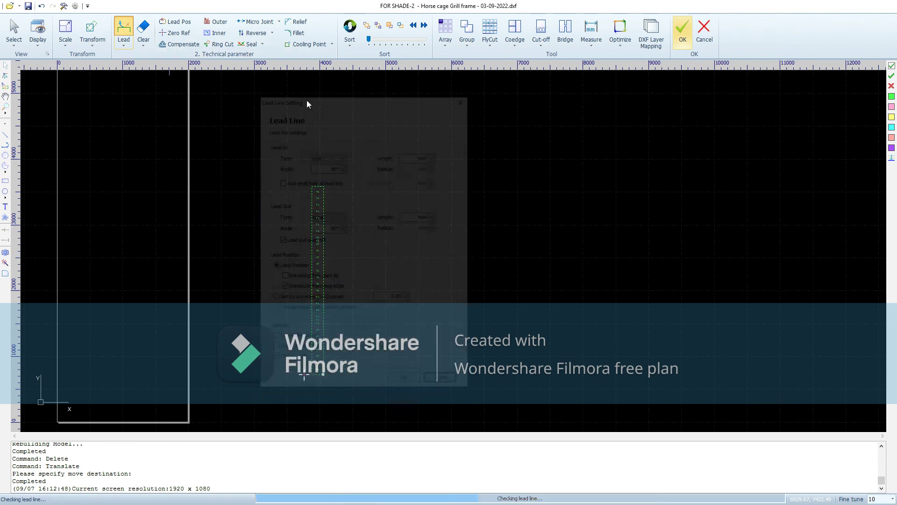
Check the strip's lead position, then accept the edits and return to Production.
{"action": "left_click", "coordinate": [170, 21]}
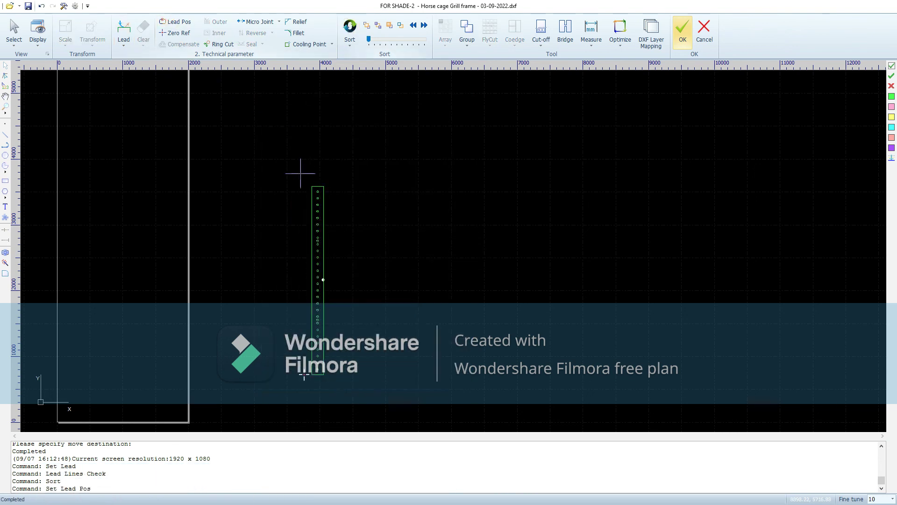
{"action": "scroll", "coordinate": [300, 170], "scroll_direction": "up", "scroll_amount": 3}
{"action": "scroll", "coordinate": [327, 205], "scroll_direction": "up", "scroll_amount": 2}
{"action": "scroll", "coordinate": [344, 186], "scroll_direction": "down", "scroll_amount": 5}
{"action": "key", "text": "Escape"}
{"action": "scroll", "coordinate": [398, 182], "scroll_direction": "down", "scroll_amount": 1}
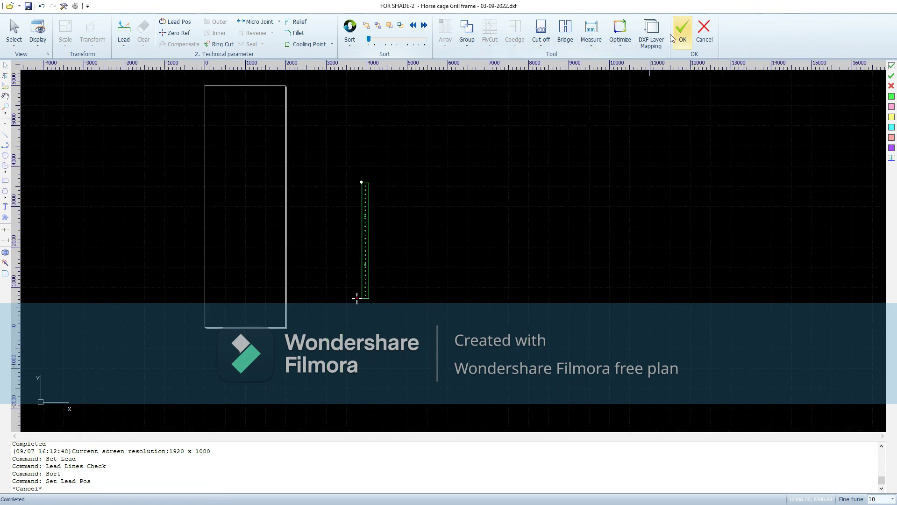
{"action": "left_click", "coordinate": [682, 31]}
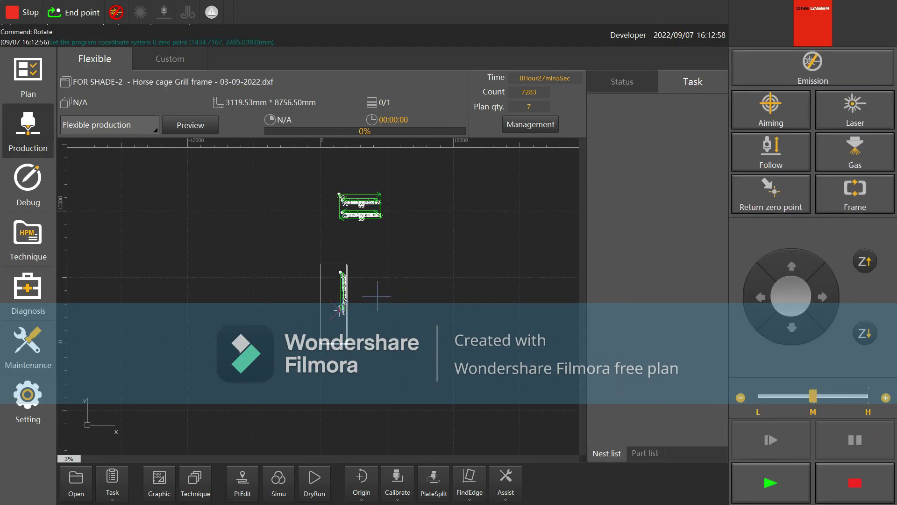
Set leftover upper grill parts not working, keeping the 178 × 2860 mm strip; view machine status.
{"action": "left_click", "coordinate": [158, 481]}
{"action": "scroll", "coordinate": [205, 273], "scroll_direction": "down", "scroll_amount": 2}
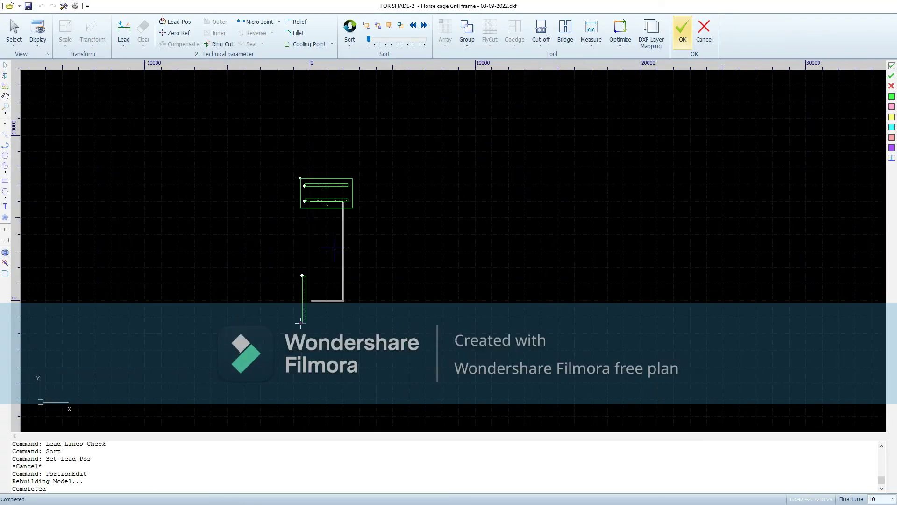
{"action": "left_click_drag", "start_coordinate": [220, 130], "coordinate": [368, 242]}
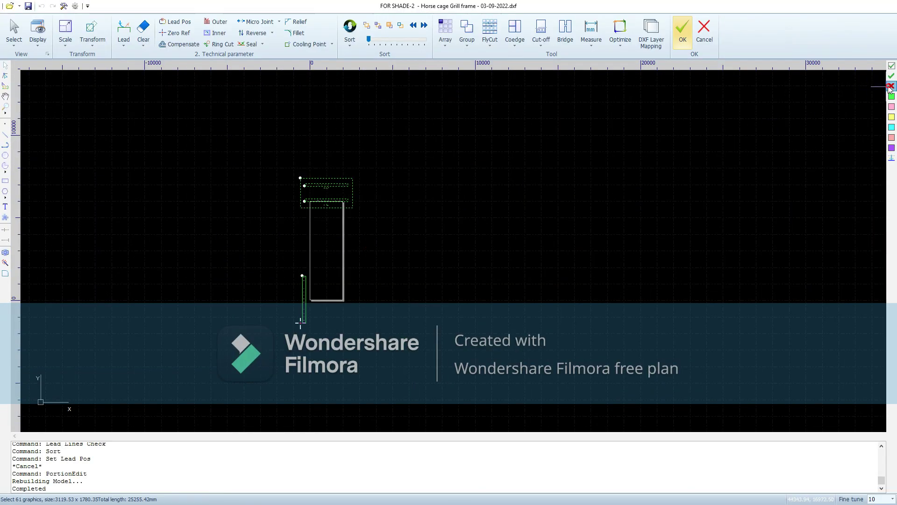
{"action": "left_click", "coordinate": [683, 30]}
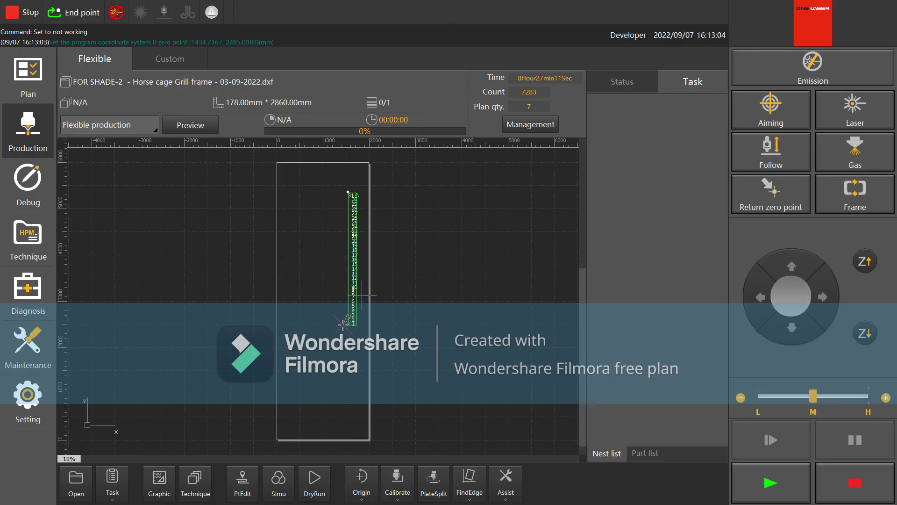
{"action": "left_click", "coordinate": [624, 83]}
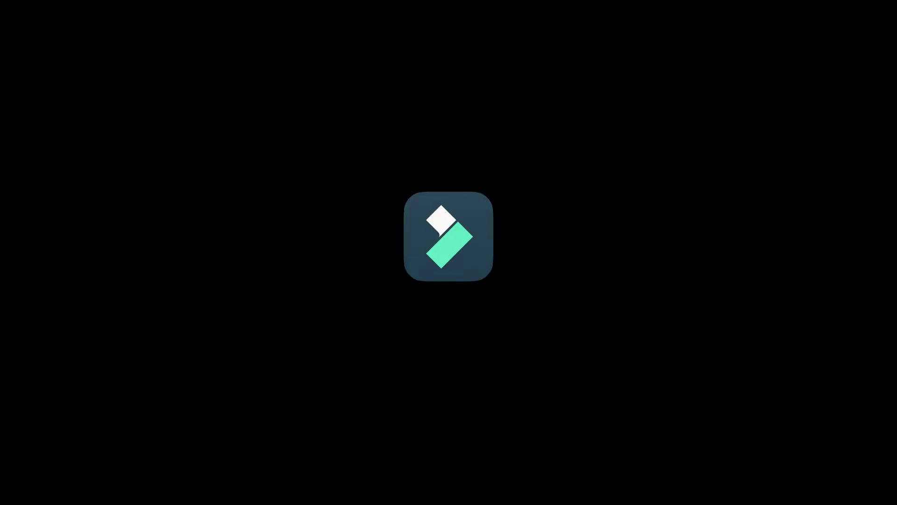